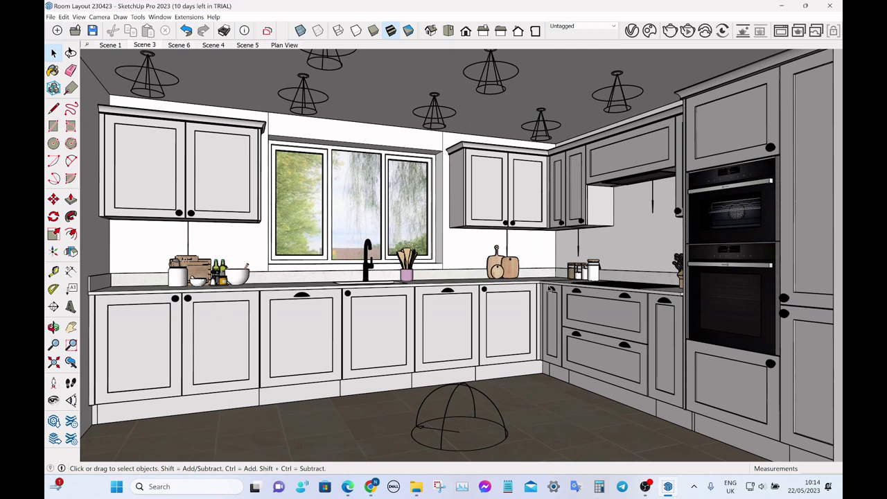
Orbit away from the kitchen perspective and zoom in until the viewport shows only grey.
{"action": "middle_click_drag", "start_coordinate": [614, 290], "coordinate": [154, 303]}
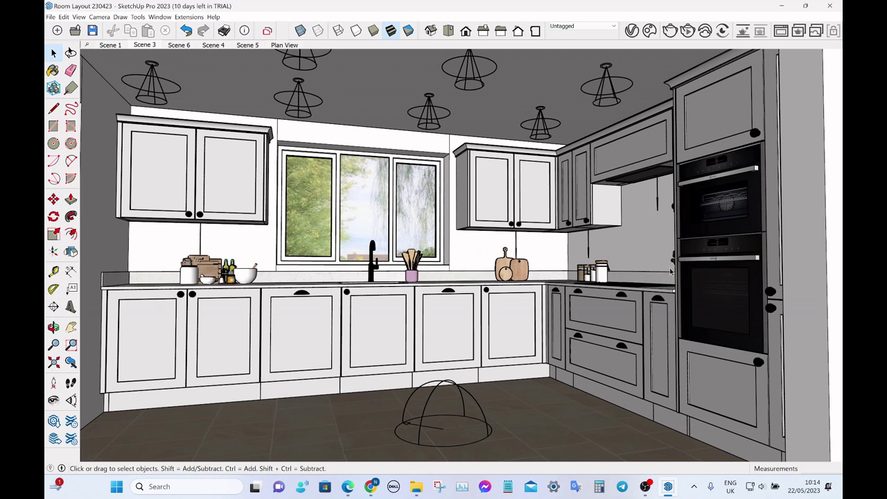
{"action": "middle_click_drag", "start_coordinate": [564, 205], "coordinate": [637, 221]}
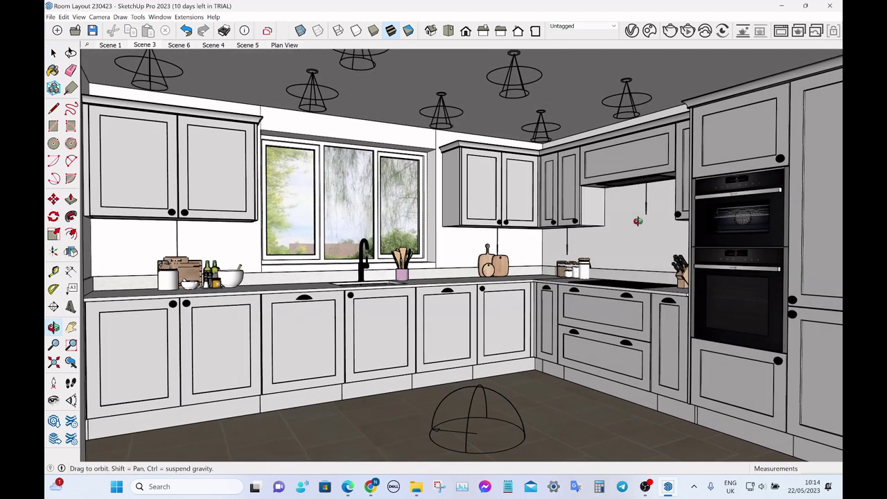
{"action": "scroll", "coordinate": [637, 221], "scroll_direction": "down", "scroll_amount": 3}
{"action": "scroll", "coordinate": [638, 221], "scroll_direction": "up", "scroll_amount": 5}
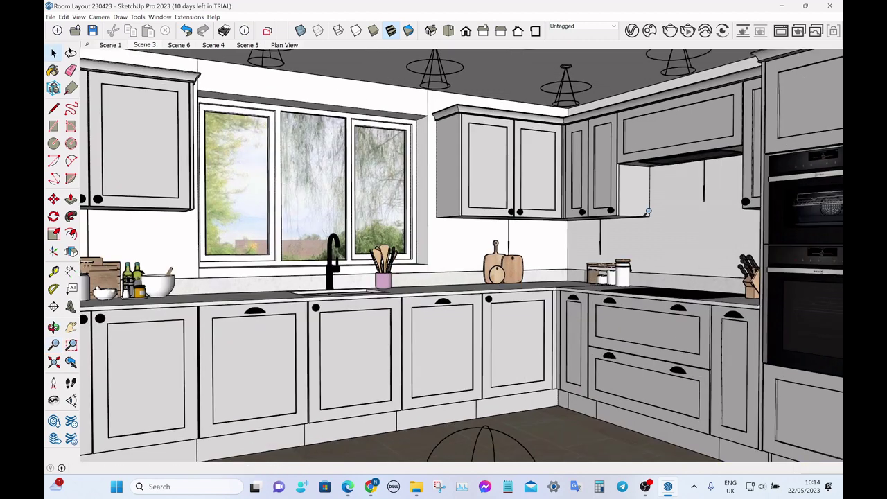
{"action": "scroll", "coordinate": [477, 97], "scroll_direction": "up", "scroll_amount": 5}
{"action": "scroll", "coordinate": [485, 102], "scroll_direction": "up", "scroll_amount": 2}
{"action": "middle_click_drag", "start_coordinate": [422, 160], "coordinate": [386, 319]}
Remove the roof to expose the kitchen and select the kitchen objects from above.
{"action": "scroll", "coordinate": [386, 318], "scroll_direction": "down", "scroll_amount": 10}
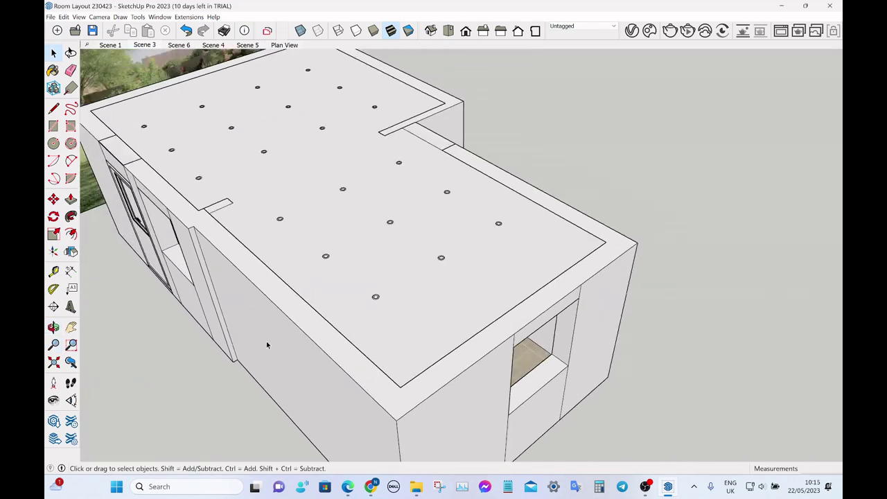
{"action": "scroll", "coordinate": [547, 240], "scroll_direction": "down", "scroll_amount": 3}
{"action": "scroll", "coordinate": [393, 189], "scroll_direction": "up", "scroll_amount": 4}
{"action": "left_click", "coordinate": [393, 189]}
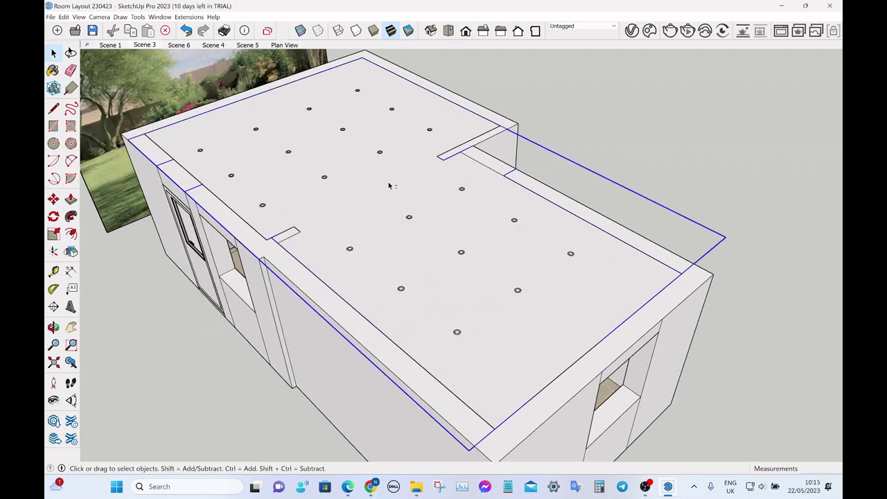
{"action": "key", "text": "Delete"}
{"action": "middle_click_drag", "start_coordinate": [393, 189], "coordinate": [395, 377]}
{"action": "scroll", "coordinate": [395, 377], "scroll_direction": "up", "scroll_amount": 5}
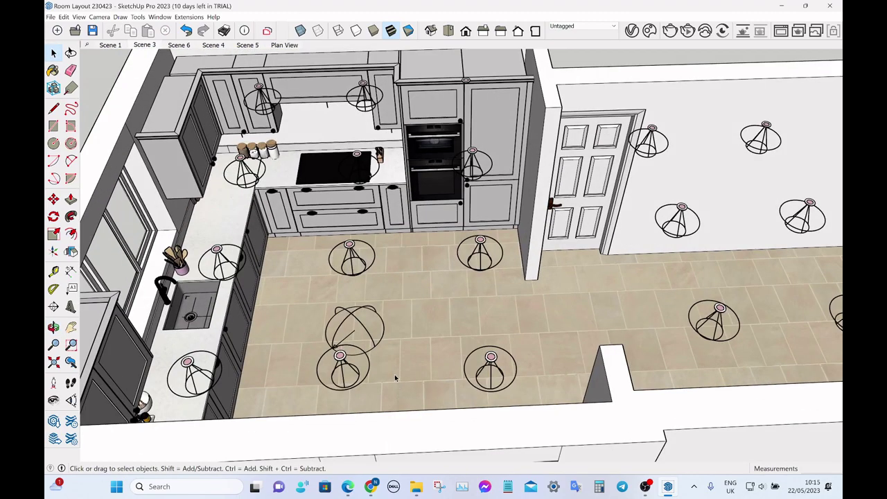
{"action": "left_click_drag", "start_coordinate": [396, 386], "coordinate": [396, 277]}
{"action": "left_click_drag", "start_coordinate": [400, 177], "coordinate": [400, 179]}
Orbit and zoom around the room, the kitchen wall opening and the cabinets.
{"action": "scroll", "coordinate": [402, 184], "scroll_direction": "down", "scroll_amount": 3}
{"action": "scroll", "coordinate": [404, 191], "scroll_direction": "up", "scroll_amount": 4}
{"action": "scroll", "coordinate": [406, 199], "scroll_direction": "down", "scroll_amount": 2}
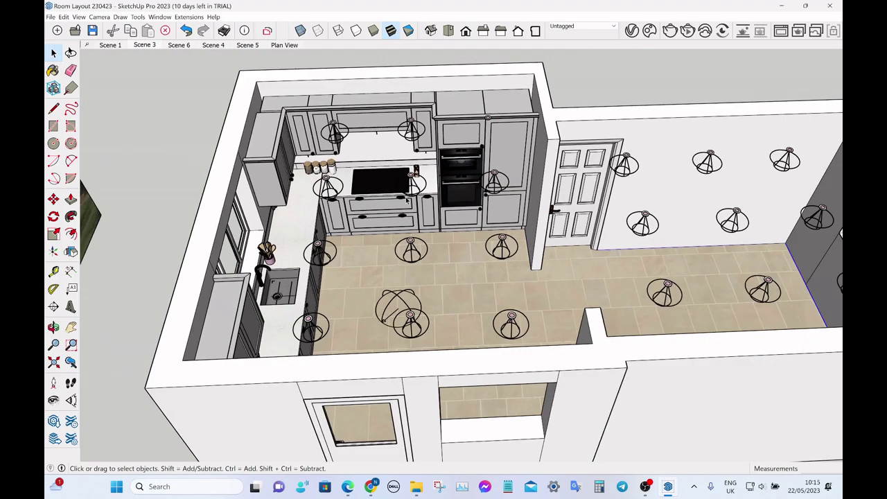
{"action": "middle_click_drag", "start_coordinate": [440, 300], "coordinate": [416, 277]}
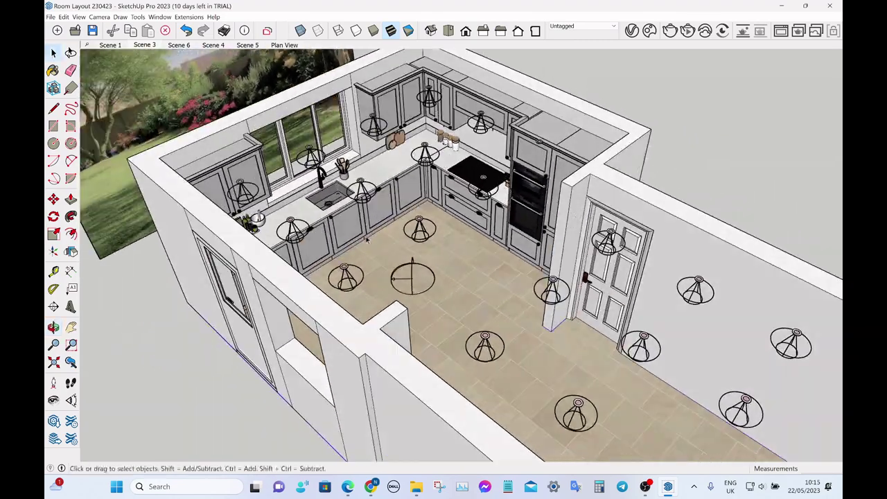
{"action": "scroll", "coordinate": [486, 170], "scroll_direction": "up", "scroll_amount": 5}
{"action": "middle_click_drag", "start_coordinate": [485, 170], "coordinate": [533, 199]}
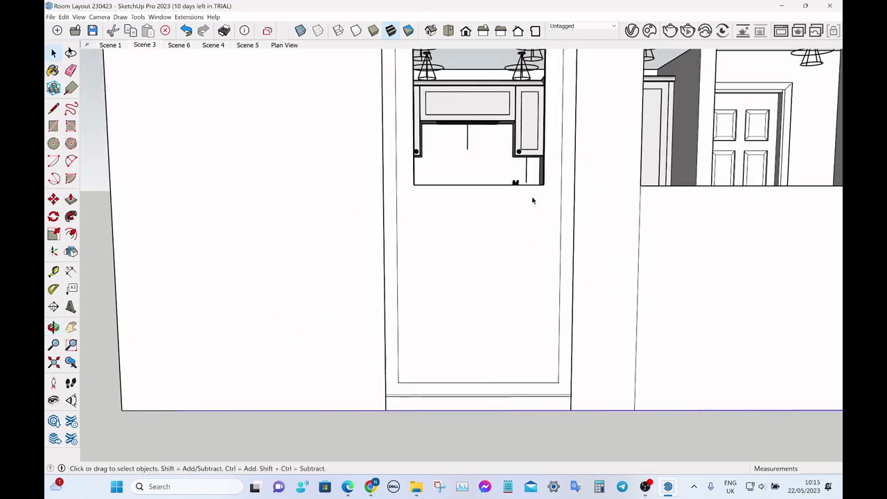
{"action": "scroll", "coordinate": [514, 131], "scroll_direction": "up", "scroll_amount": 2}
{"action": "scroll", "coordinate": [513, 131], "scroll_direction": "up", "scroll_amount": 4}
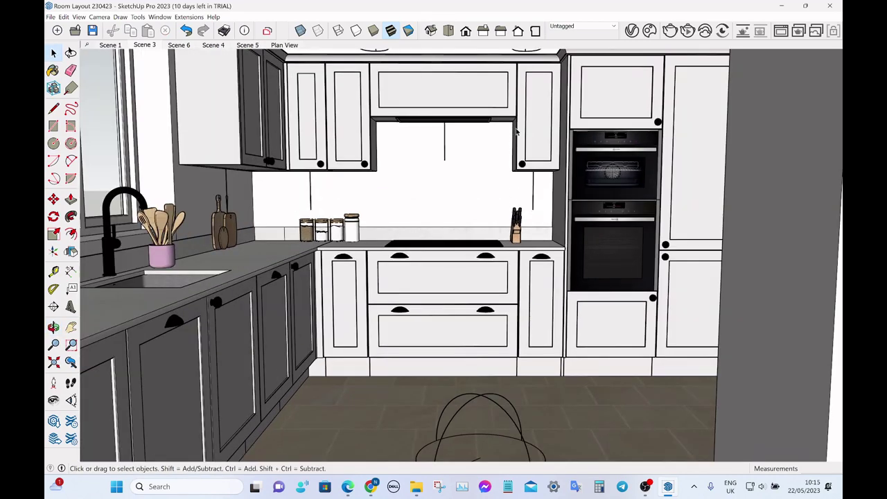
{"action": "middle_click_drag", "start_coordinate": [581, 189], "coordinate": [579, 197]}
{"action": "scroll", "coordinate": [454, 222], "scroll_direction": "down", "scroll_amount": 10}
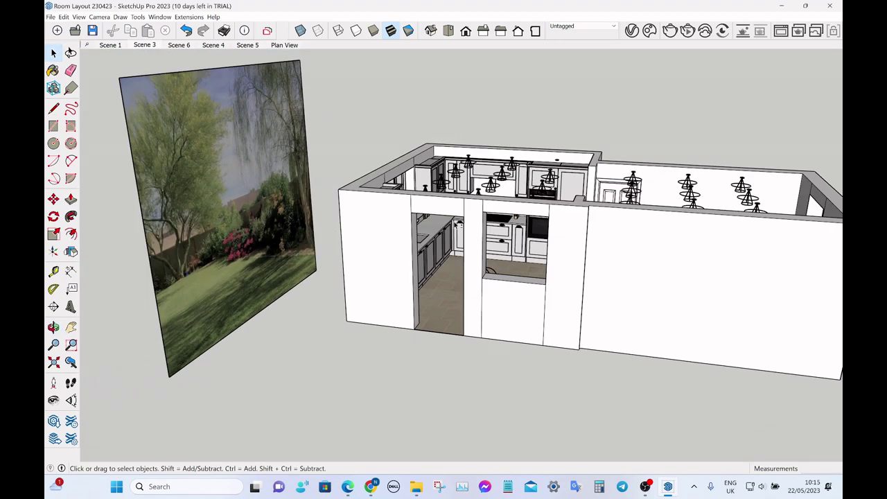
Pull back to an overall view of the building and its garden backdrop.
{"action": "middle_click_drag", "start_coordinate": [454, 222], "coordinate": [558, 187]}
{"action": "scroll", "coordinate": [579, 172], "scroll_direction": "down", "scroll_amount": 5}
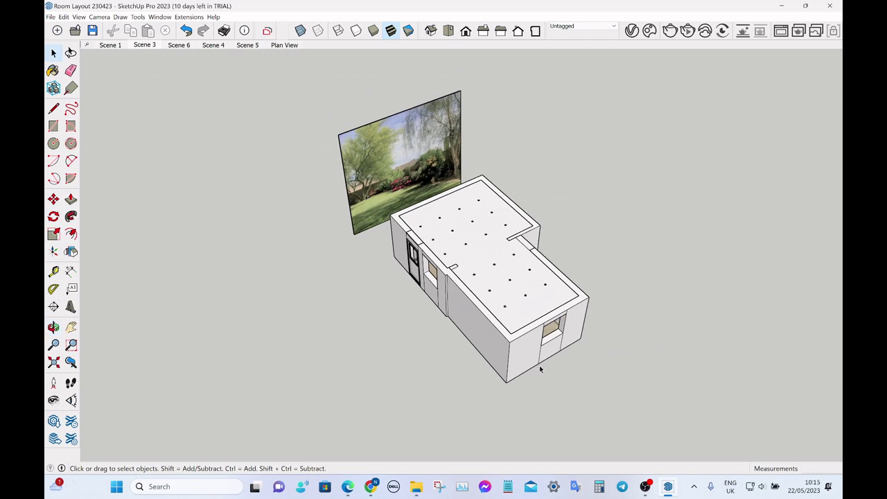
{"action": "middle_click_drag", "start_coordinate": [517, 333], "coordinate": [517, 318]}
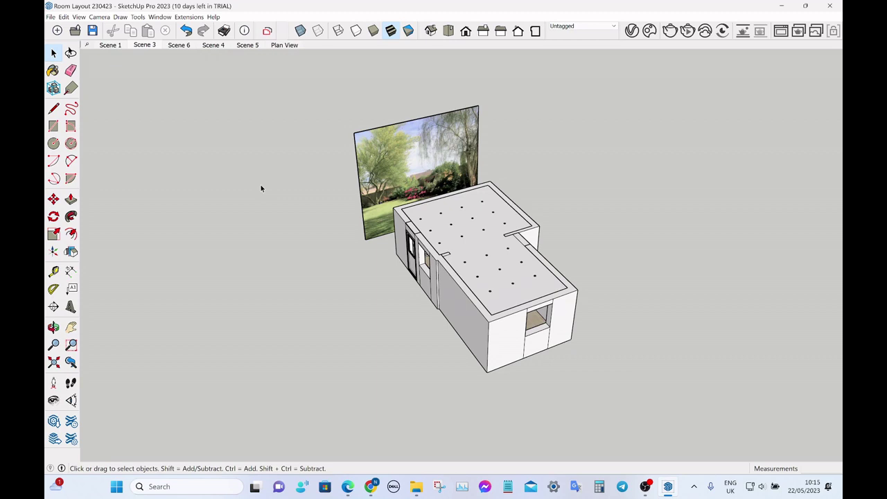
Place a section plane on the long side wall, keep the name Section 2, and select it.
{"action": "middle_click_drag", "start_coordinate": [205, 236], "coordinate": [320, 295]}
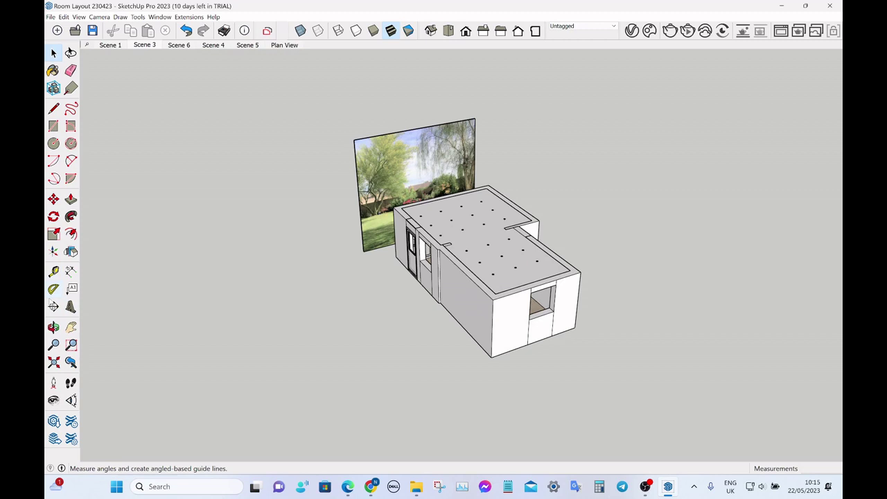
{"action": "left_click", "coordinate": [54, 306]}
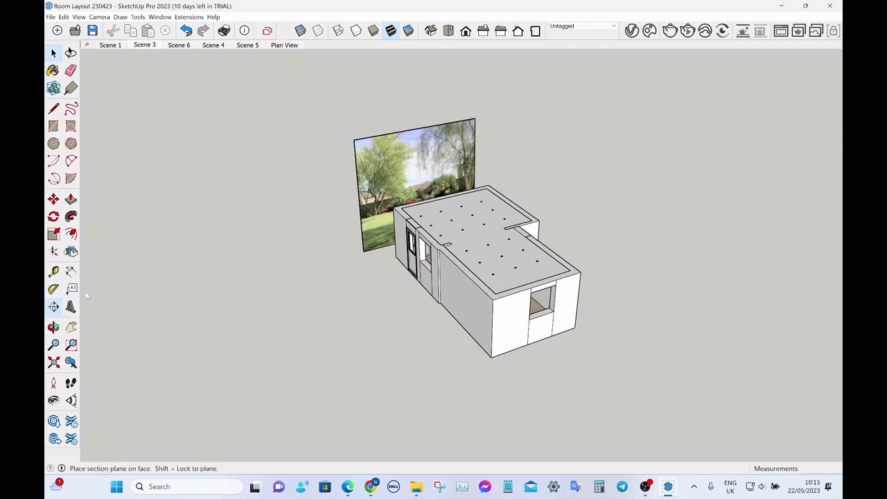
{"action": "left_click", "coordinate": [451, 287]}
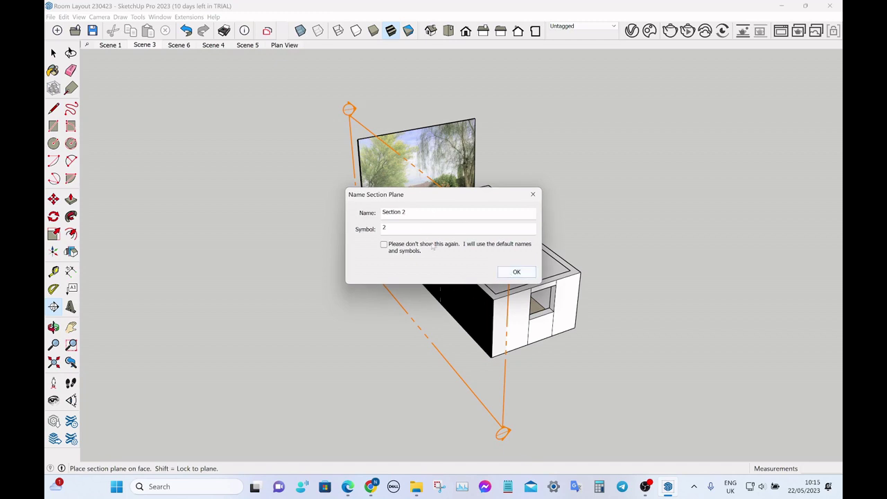
{"action": "left_click", "coordinate": [516, 273]}
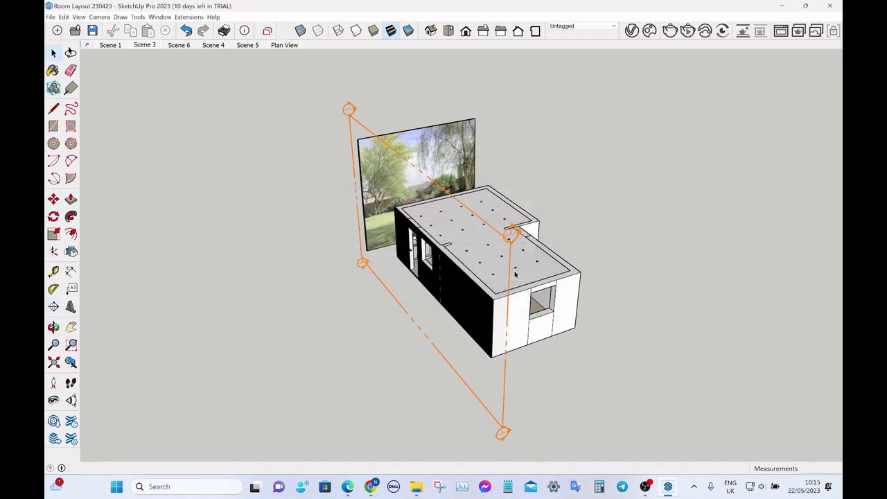
{"action": "left_click", "coordinate": [386, 146]}
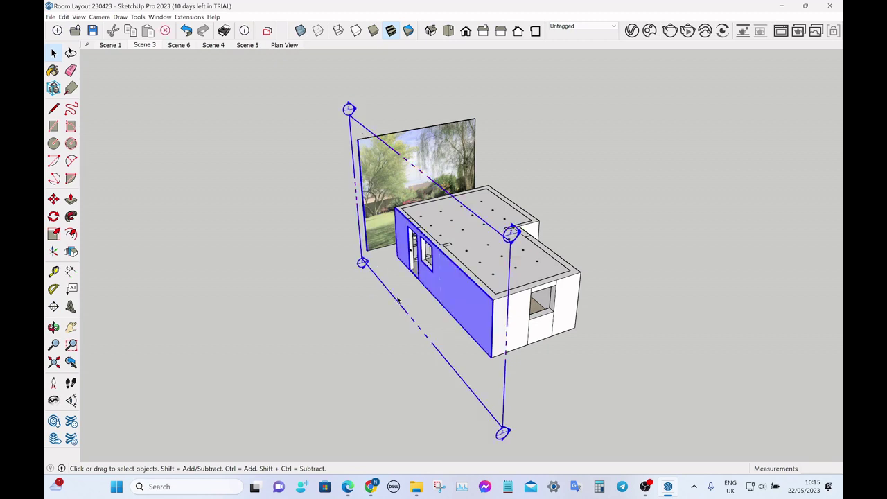
Move Section 2 inward by 649 mm so it slices through the kitchen.
{"action": "scroll", "coordinate": [519, 256], "scroll_direction": "up", "scroll_amount": 3}
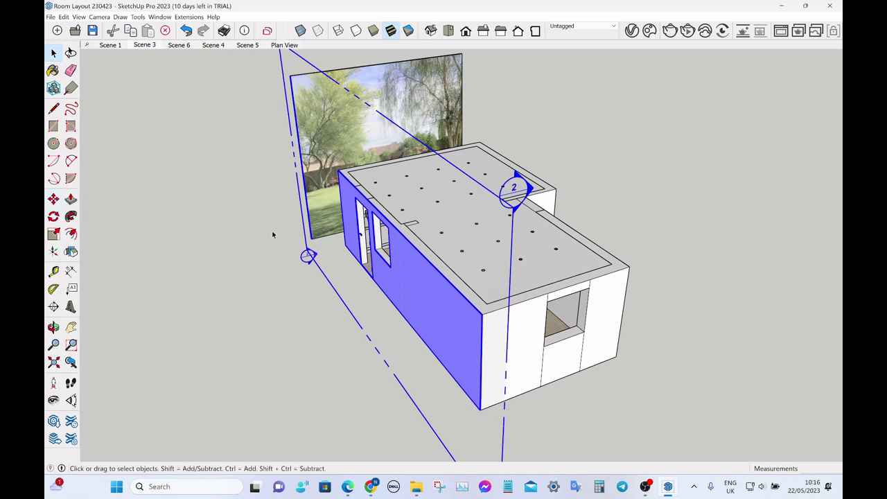
{"action": "key", "text": "m"}
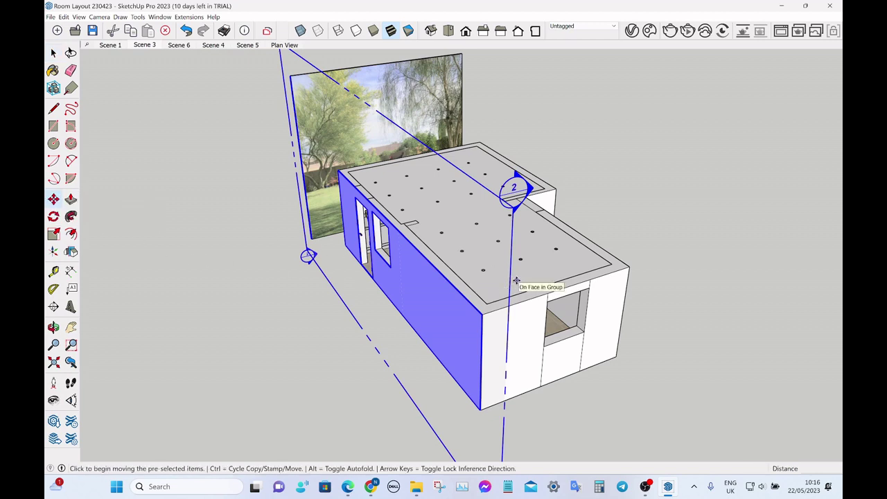
{"action": "left_click", "coordinate": [516, 281]}
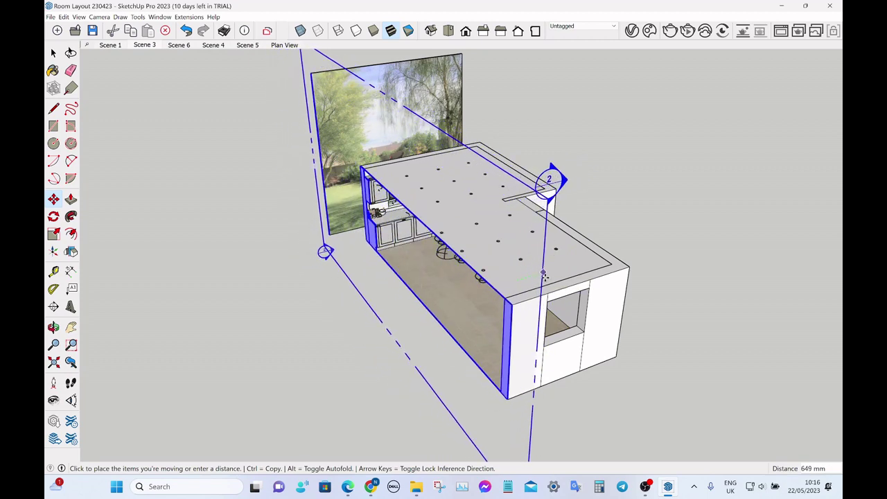
{"action": "left_click", "coordinate": [544, 277]}
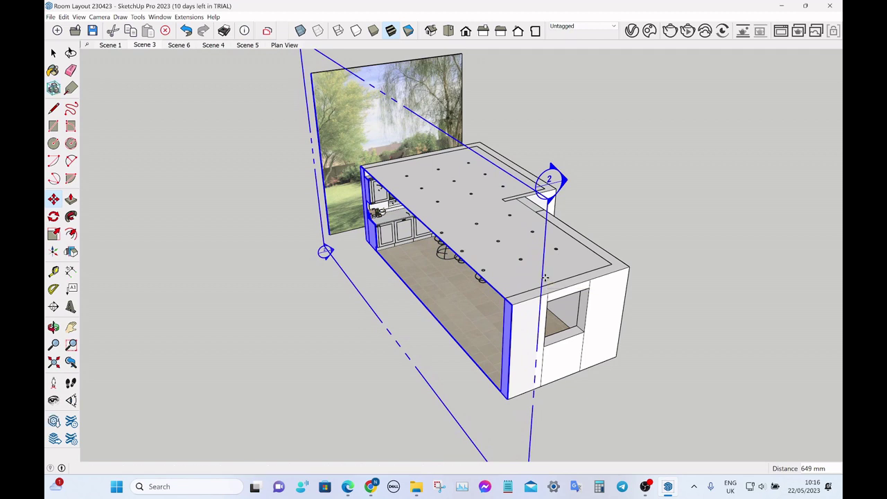
{"action": "key", "text": "space"}
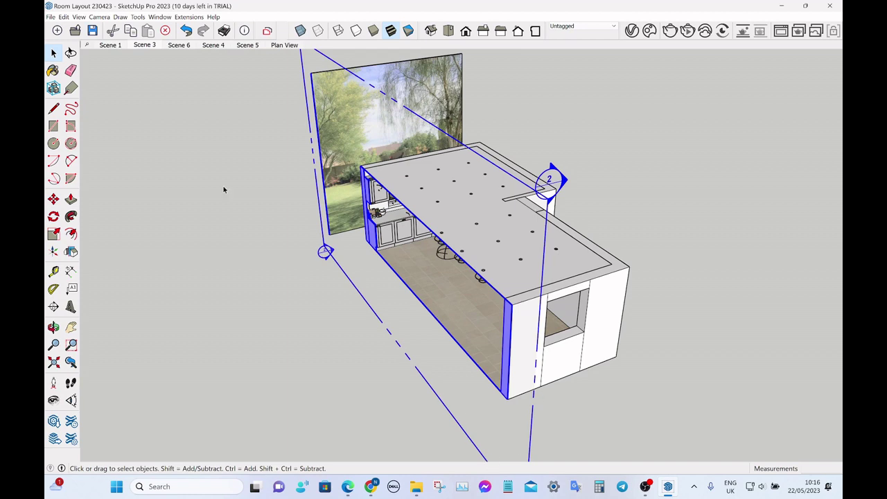
Turn off Section Planes display and orbit to face the oven wall straight on.
{"action": "left_click", "coordinate": [83, 16]}
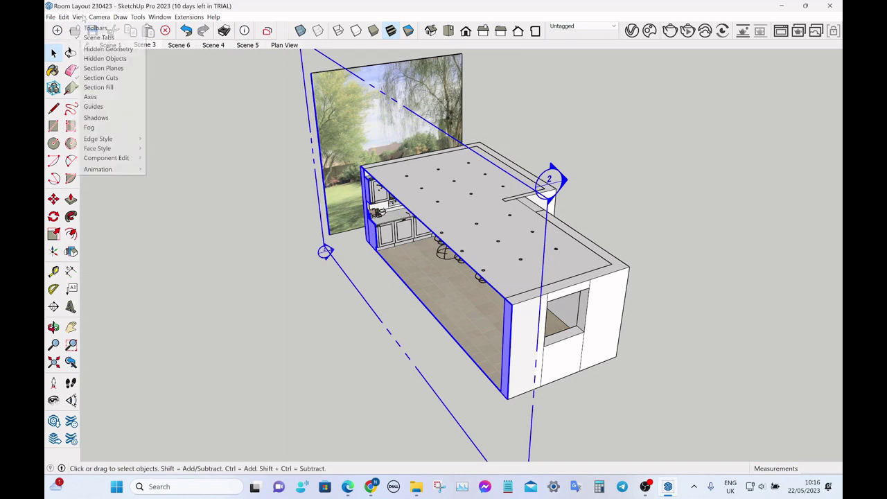
{"action": "left_click", "coordinate": [97, 68]}
{"action": "middle_click_drag", "start_coordinate": [485, 263], "coordinate": [589, 257]}
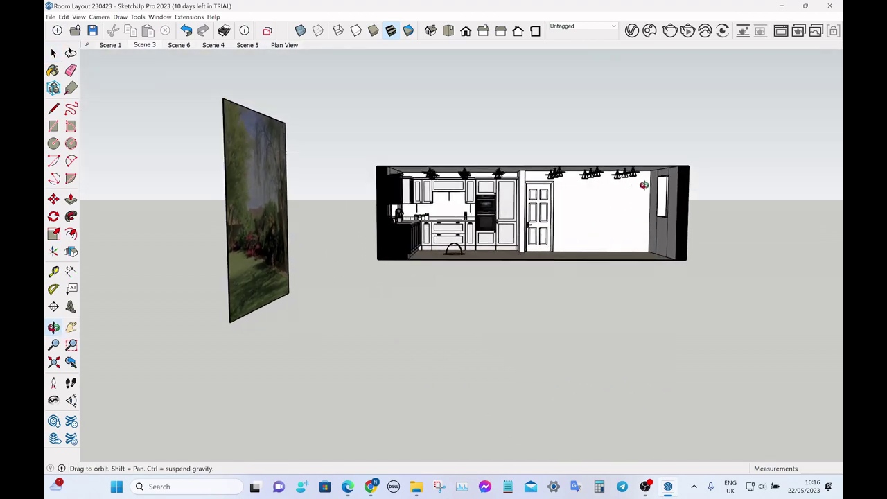
{"action": "scroll", "coordinate": [500, 200], "scroll_direction": "up", "scroll_amount": 6}
{"action": "scroll", "coordinate": [500, 199], "scroll_direction": "up", "scroll_amount": 8}
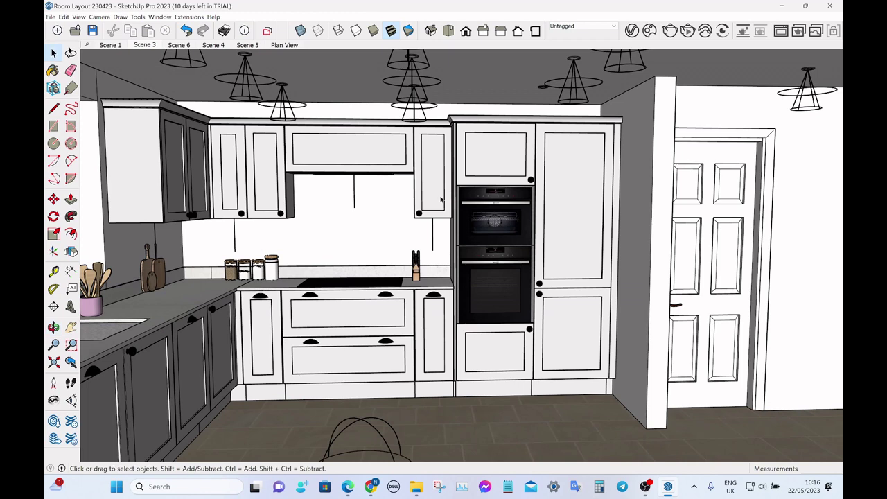
{"action": "middle_click_drag", "start_coordinate": [405, 201], "coordinate": [318, 208]}
{"action": "scroll", "coordinate": [332, 231], "scroll_direction": "down", "scroll_amount": 2}
{"action": "scroll", "coordinate": [342, 227], "scroll_direction": "up", "scroll_amount": 2}
Add the oven wall view as Scene 7 and compare it against Scene 3.
{"action": "right_click", "coordinate": [152, 46]}
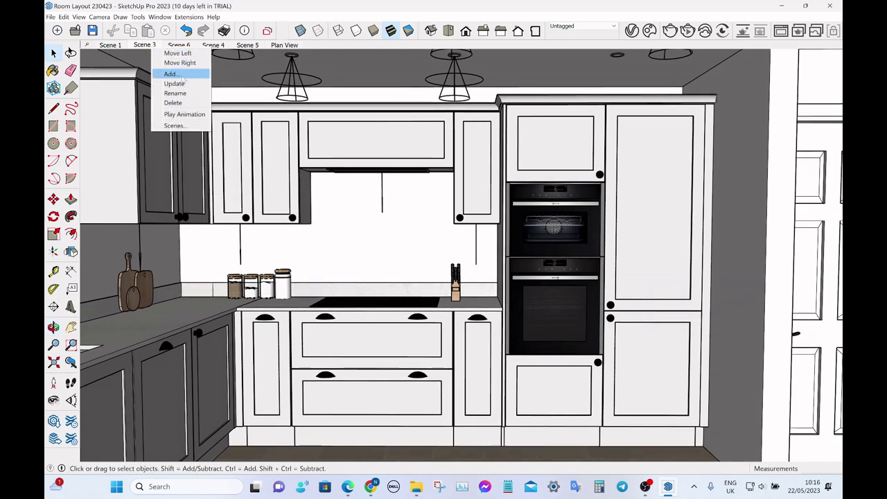
{"action": "left_click", "coordinate": [178, 74]}
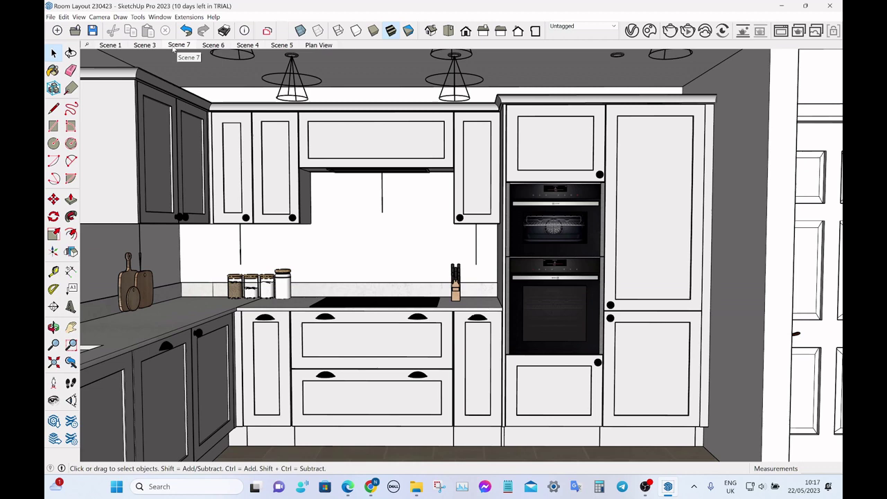
{"action": "left_click", "coordinate": [144, 45]}
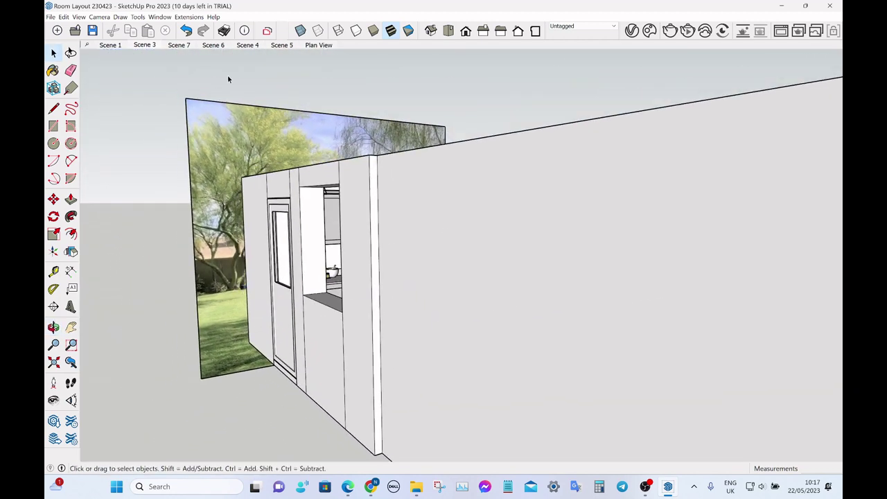
{"action": "left_click", "coordinate": [179, 45]}
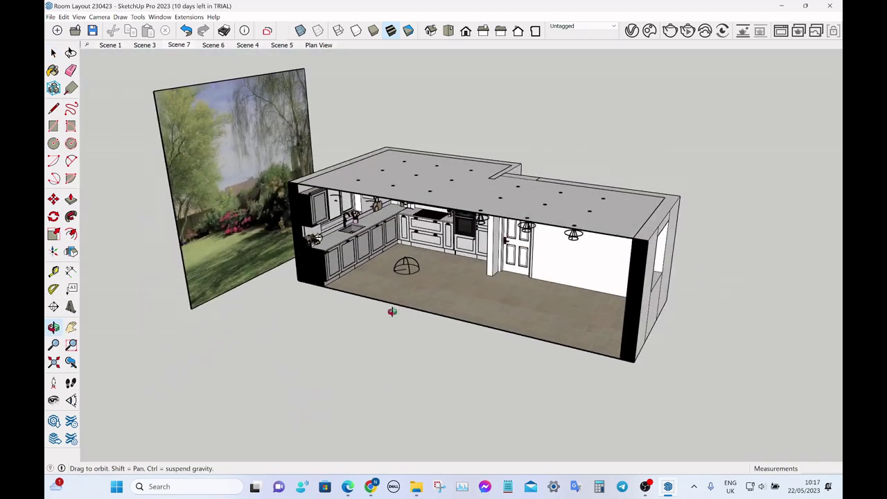
{"action": "middle_click_drag", "start_coordinate": [392, 312], "coordinate": [340, 201]}
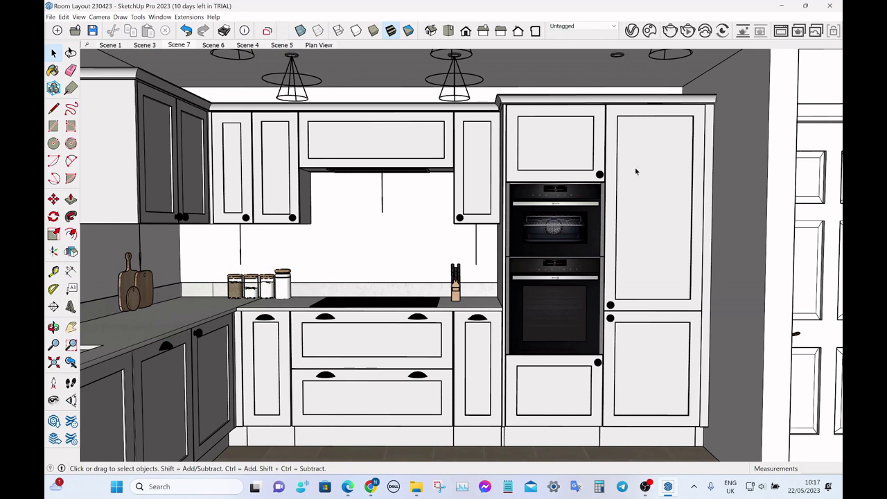
Start a V-Ray Interactive test render of the oven wall view.
{"action": "left_click", "coordinate": [687, 31]}
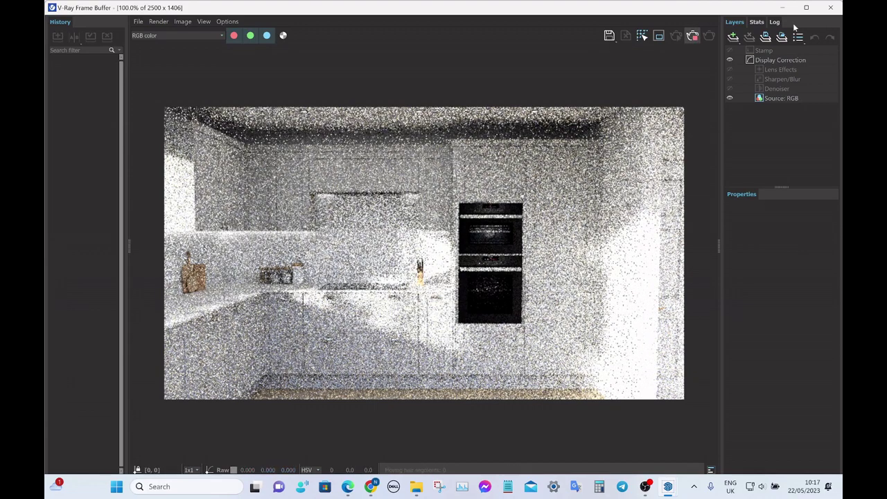
Close the frame buffer and orbit out to an elevated view of the sectioned kitchen.
{"action": "left_click", "coordinate": [830, 7]}
{"action": "scroll", "coordinate": [631, 145], "scroll_direction": "down", "scroll_amount": 5}
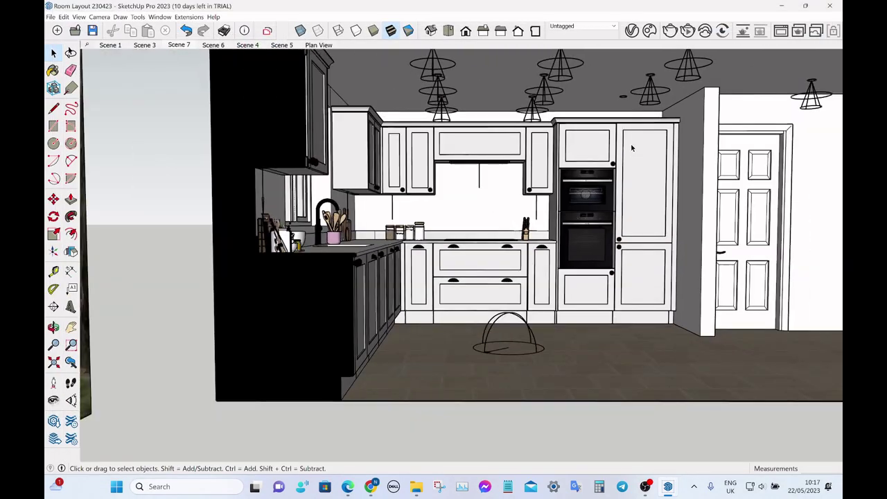
{"action": "middle_click_drag", "start_coordinate": [631, 143], "coordinate": [356, 160]}
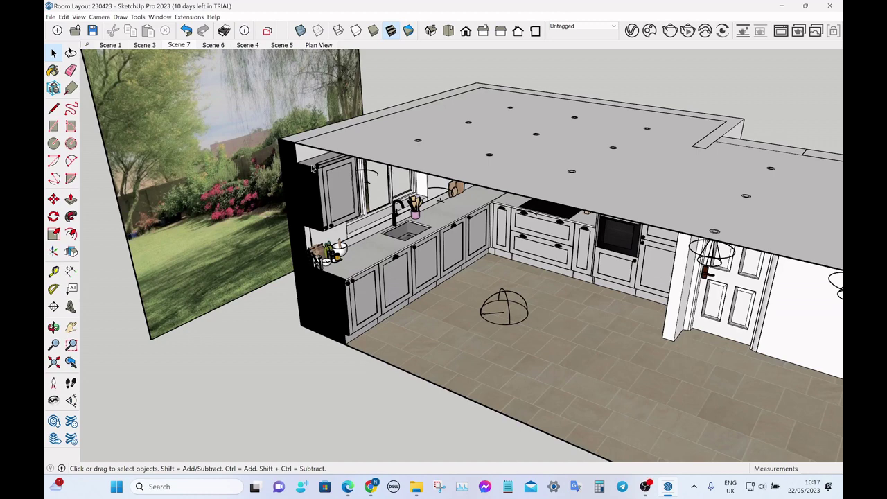
{"action": "middle_click_drag", "start_coordinate": [284, 155], "coordinate": [359, 179]}
{"action": "key", "text": "space"}
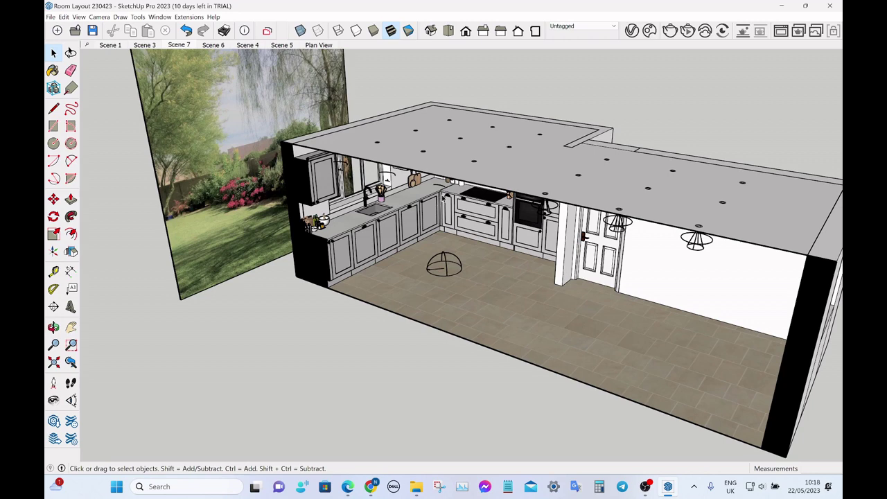
{"action": "middle_click_drag", "start_coordinate": [444, 196], "coordinate": [473, 174]}
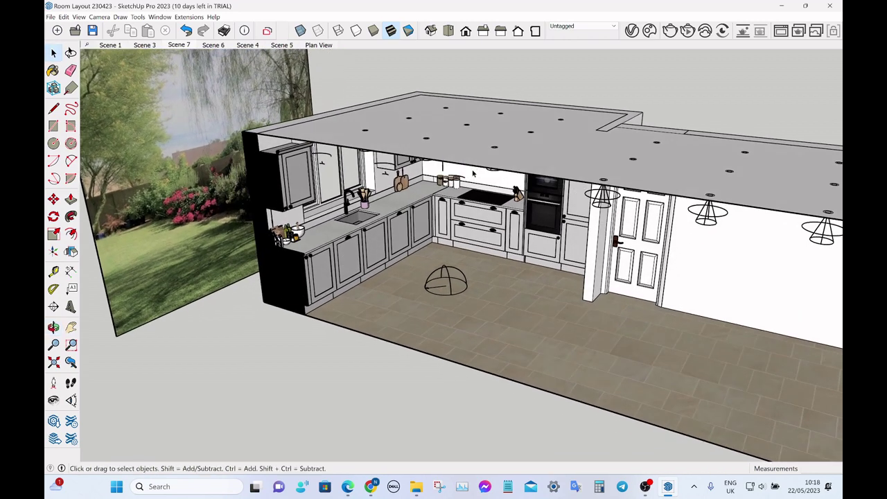
{"action": "left_click", "coordinate": [631, 31]}
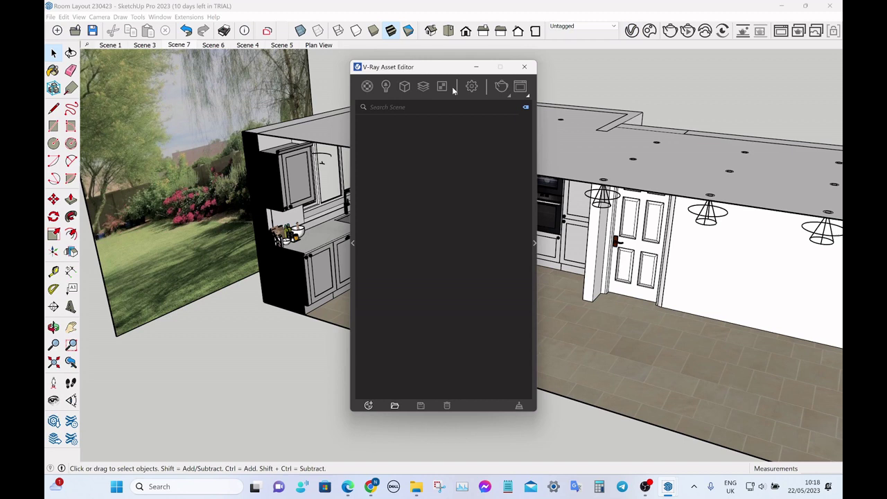
{"action": "left_click", "coordinate": [404, 87]}
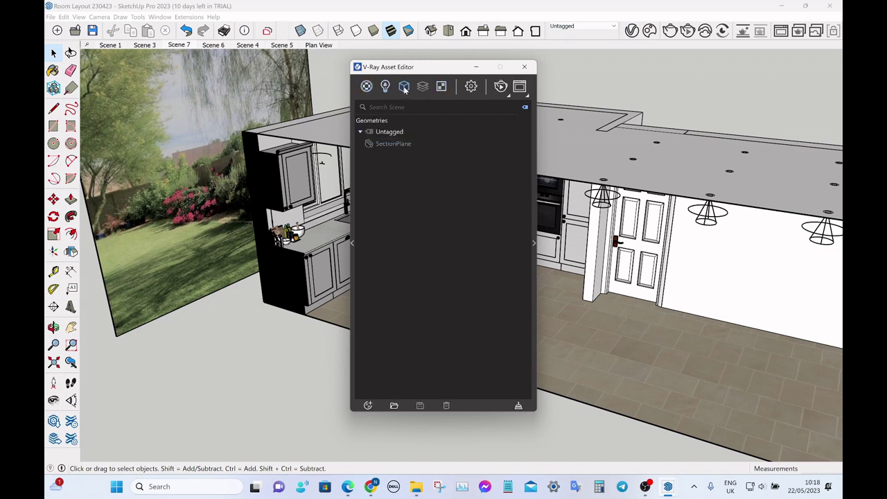
{"action": "left_click", "coordinate": [392, 145]}
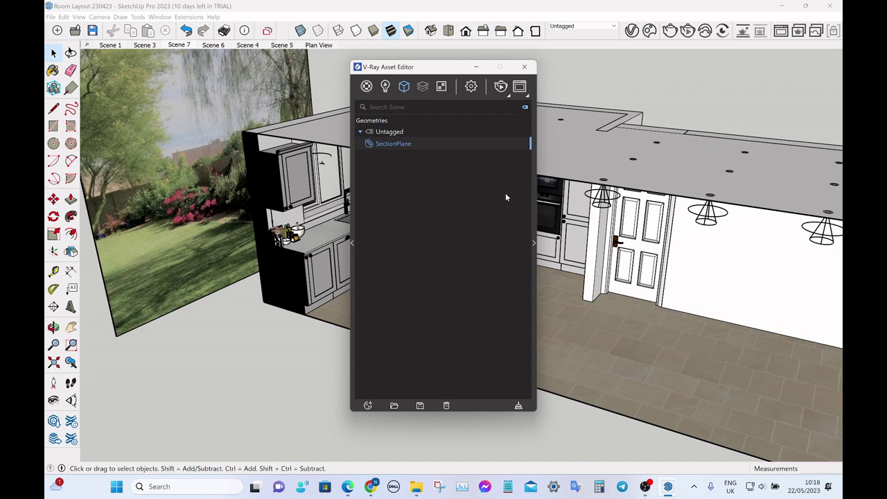
{"action": "left_click", "coordinate": [534, 245]}
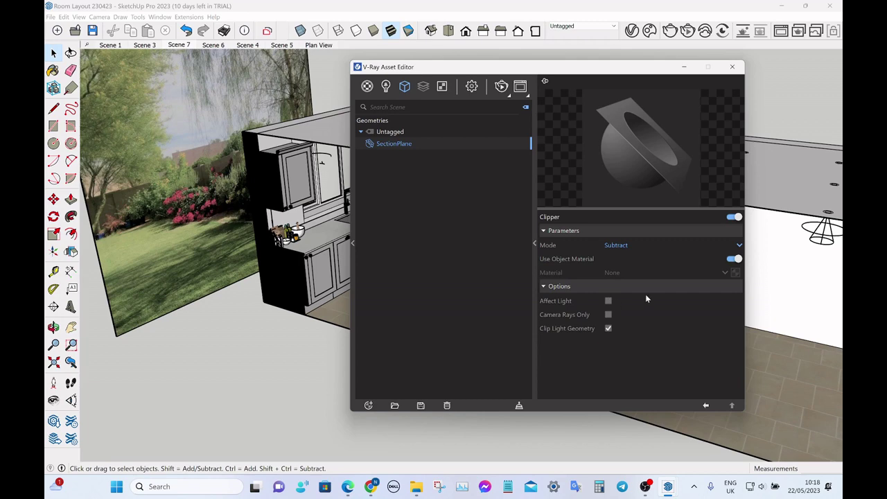
{"action": "left_click", "coordinate": [732, 67]}
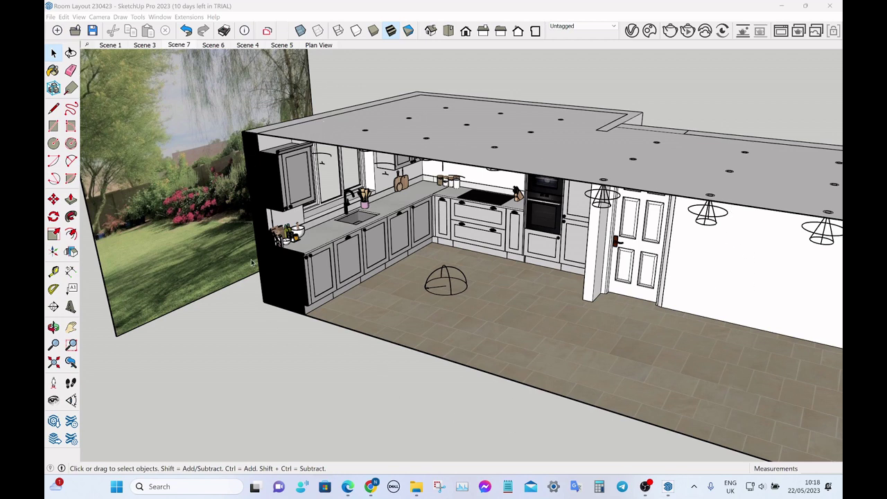
Switch to Scene 7 and start a V-Ray Interactive render of it.
{"action": "left_click", "coordinate": [187, 45]}
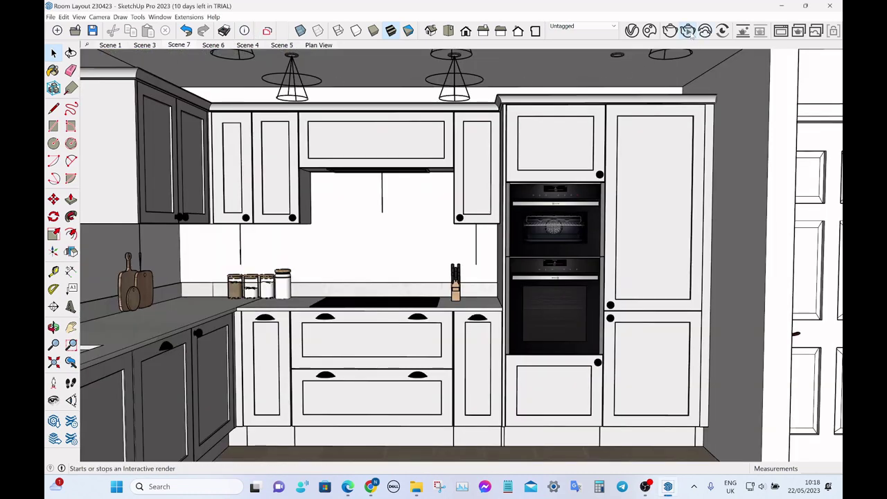
{"action": "left_click", "coordinate": [689, 31]}
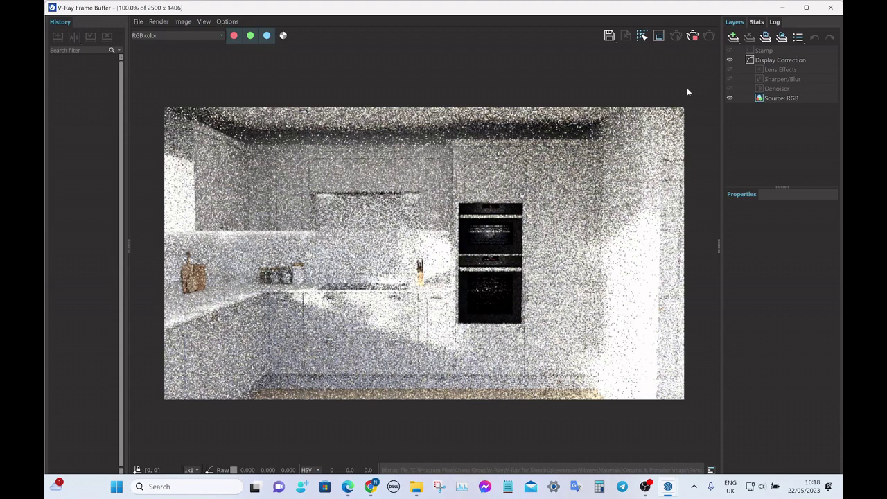